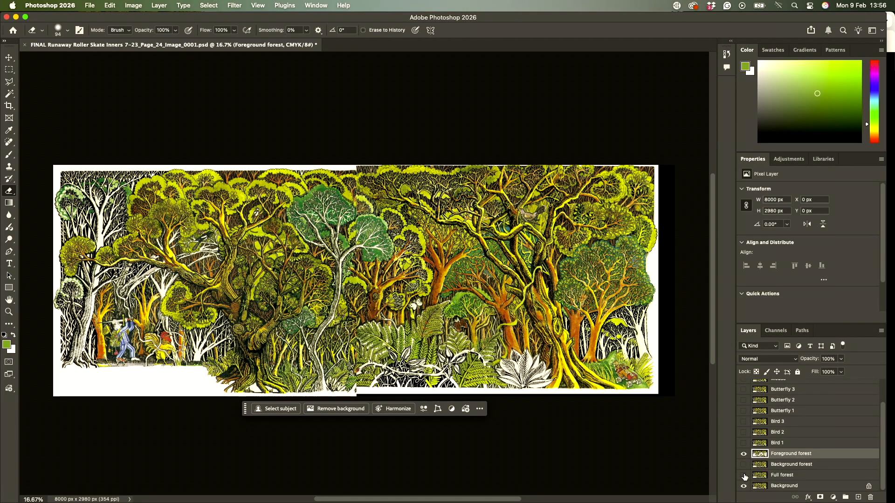
# Show only the Full forest layer and erase the artwork around the central green tree's lower canopy and beside its white trunk.
pyautogui.click(743, 454)
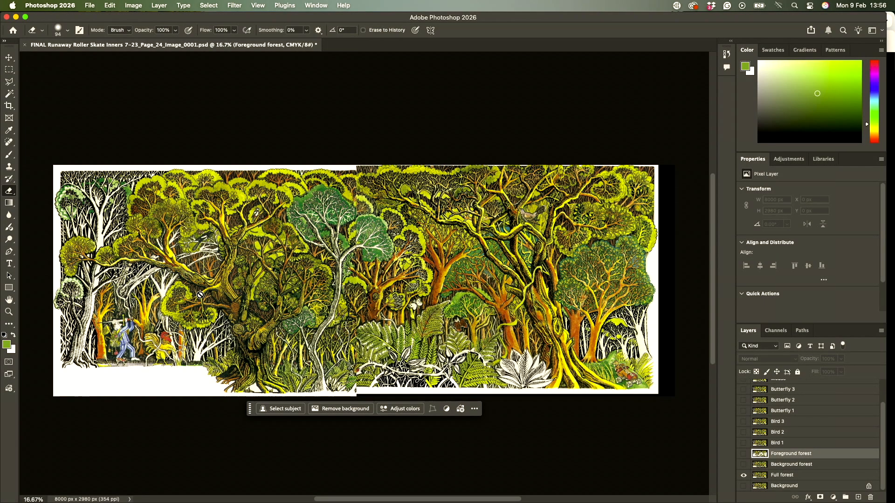
pyautogui.press('super+plus')
pyautogui.press('super+plus')
pyautogui.press('super+plus')
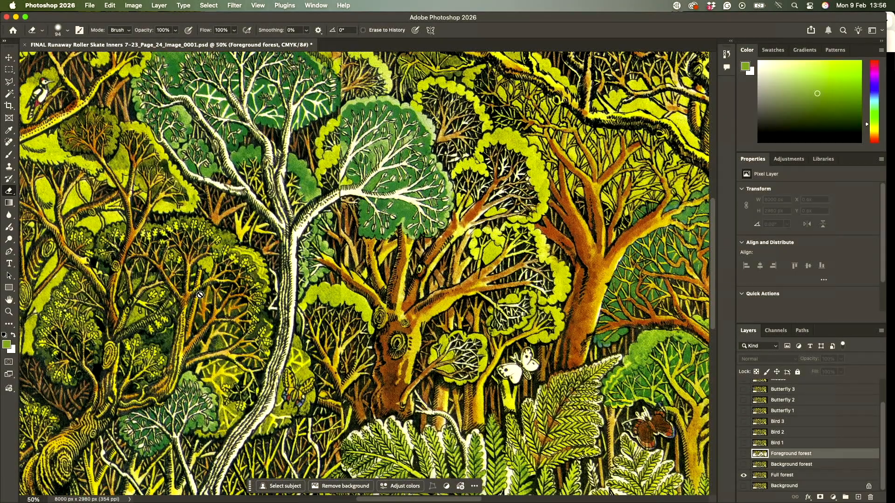
pyautogui.click(783, 476)
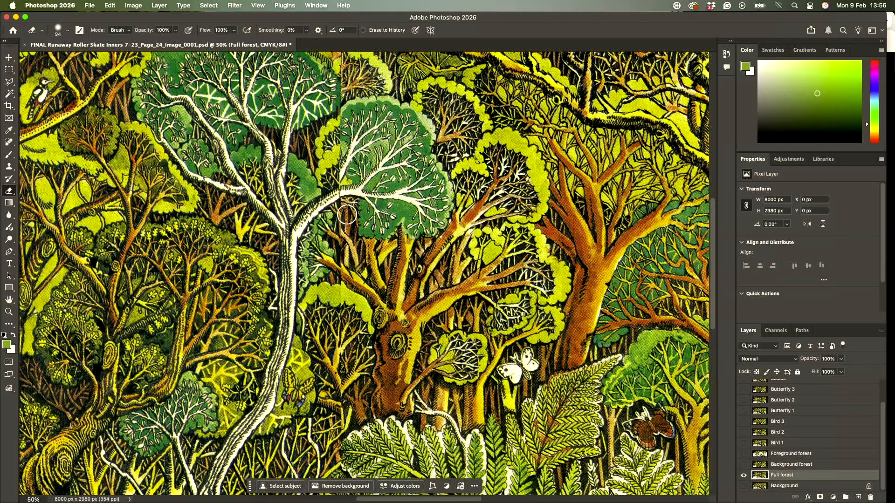
pyautogui.moveTo(344, 211)
pyautogui.mouseDown()
pyautogui.moveTo(337, 238)
pyautogui.moveTo(348, 248)
pyautogui.moveTo(422, 251)
pyautogui.moveTo(457, 238)
pyautogui.moveTo(467, 170)
pyautogui.moveTo(447, 145)
pyautogui.mouseUp()
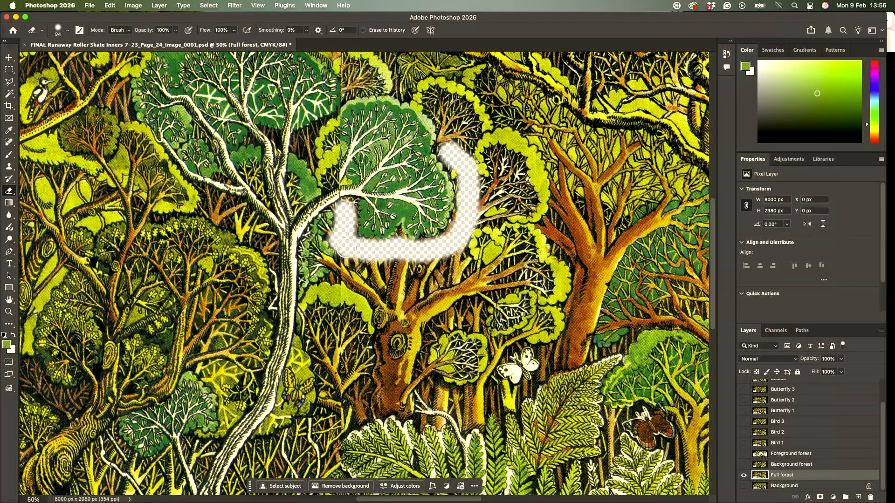
pyautogui.moveTo(347, 264)
pyautogui.mouseDown()
pyautogui.moveTo(339, 284)
pyautogui.moveTo(309, 304)
pyautogui.moveTo(336, 416)
pyautogui.mouseUp()
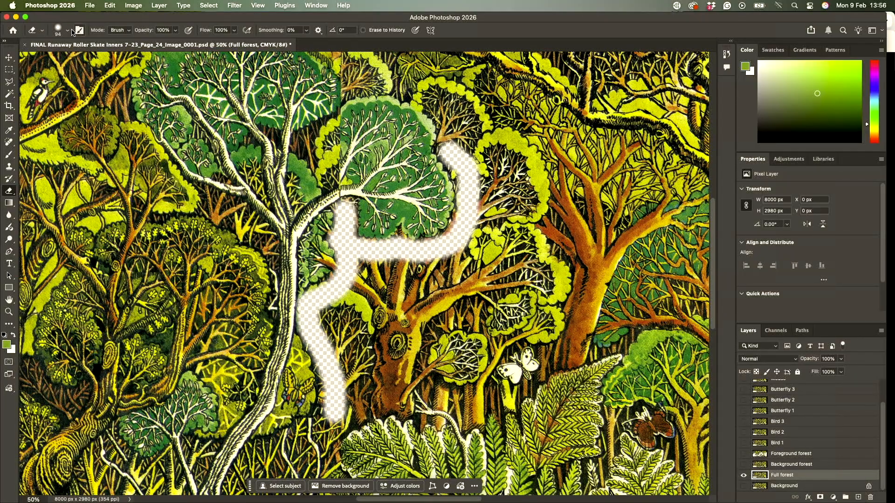
# Set the eraser to 25 px with lower hardness and refine the erased edge beneath the green tree's canopy.
pyautogui.click(68, 31)
pyautogui.click(59, 59)
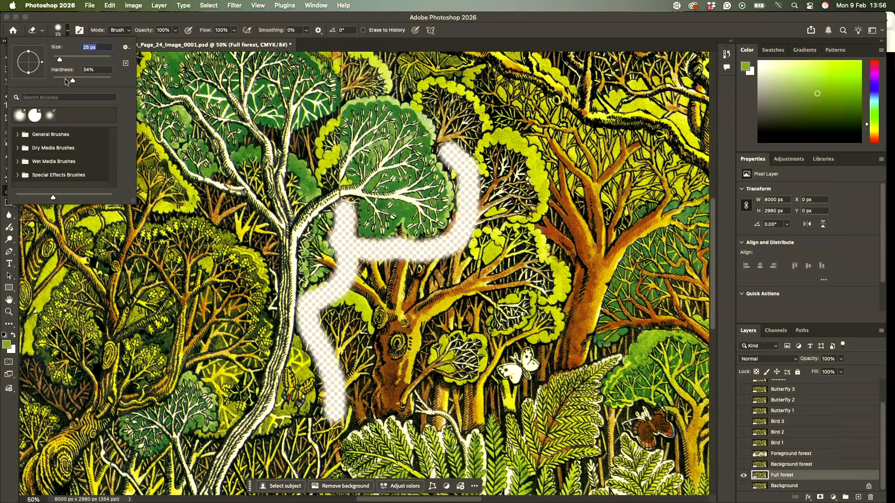
pyautogui.moveTo(65, 80); pyautogui.dragTo(50, 81)
pyautogui.click(313, 287)
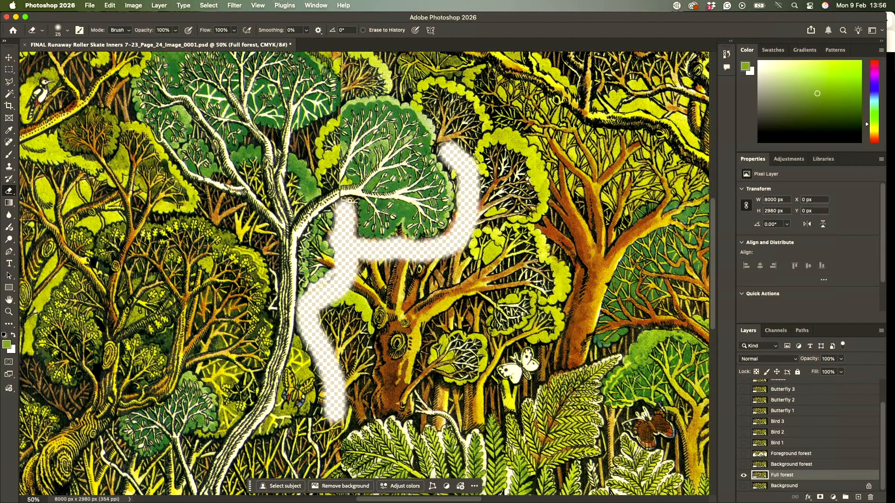
pyautogui.moveTo(355, 219); pyautogui.dragTo(450, 225)
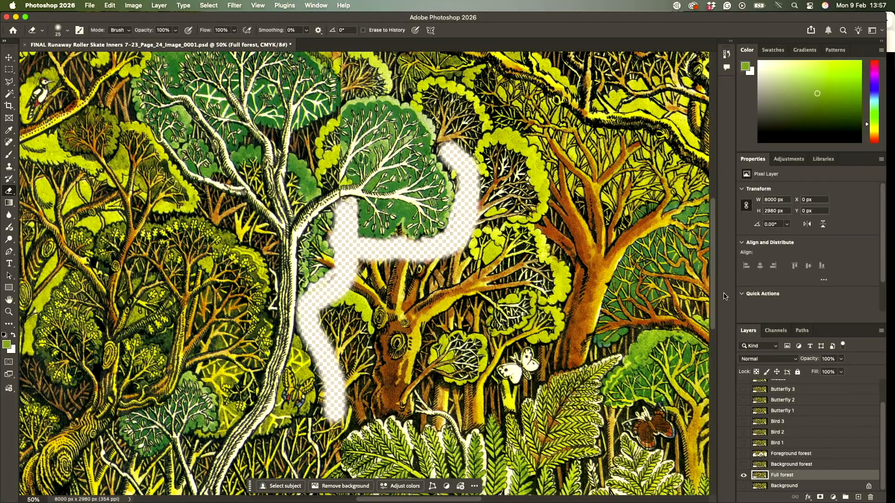
# Hide the Full forest layer and examine the original forest artwork on the Background layer alone.
pyautogui.click(744, 475)
pyautogui.click(743, 487)
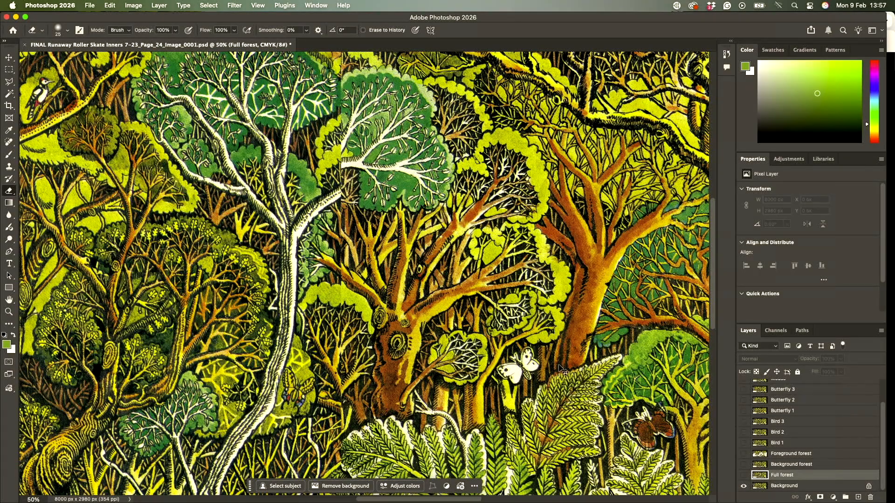
pyautogui.press('super+minus')
pyautogui.press('super+minus')
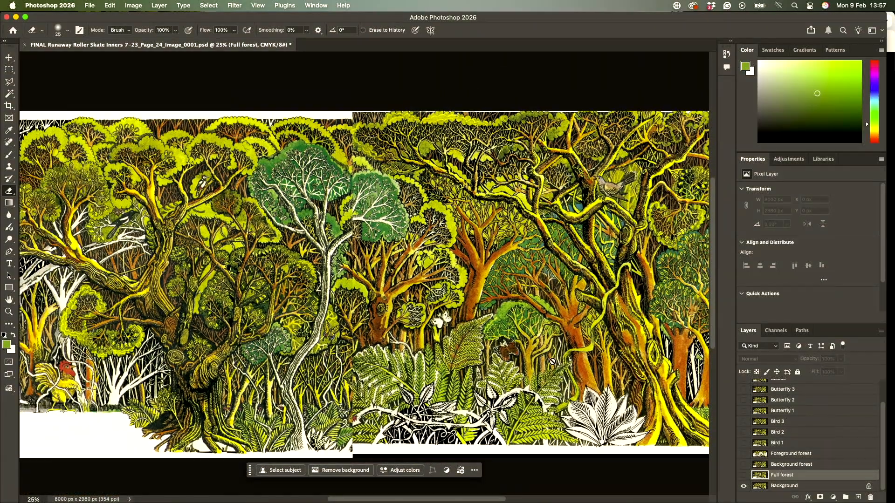
# Replace the Background view with the Foreground forest layer and briefly preview the Bird 2 layer over it.
pyautogui.click(744, 486)
pyautogui.click(744, 454)
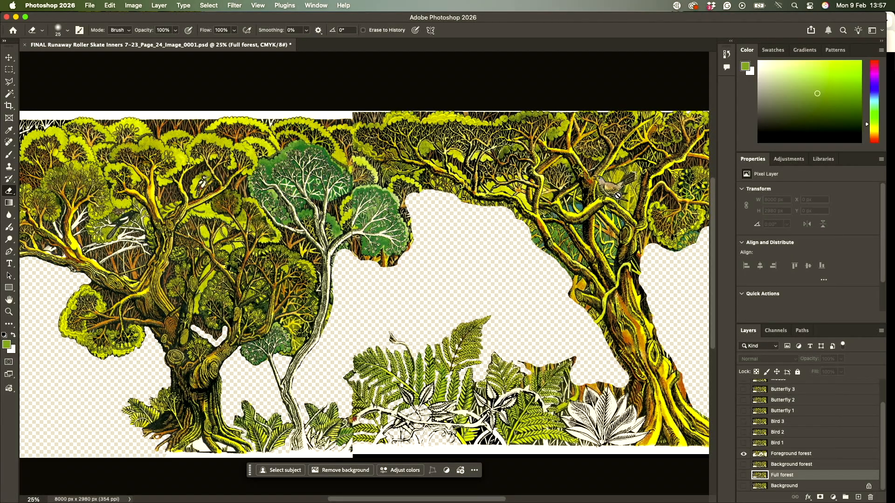
pyautogui.click(744, 433)
pyautogui.click(753, 437)
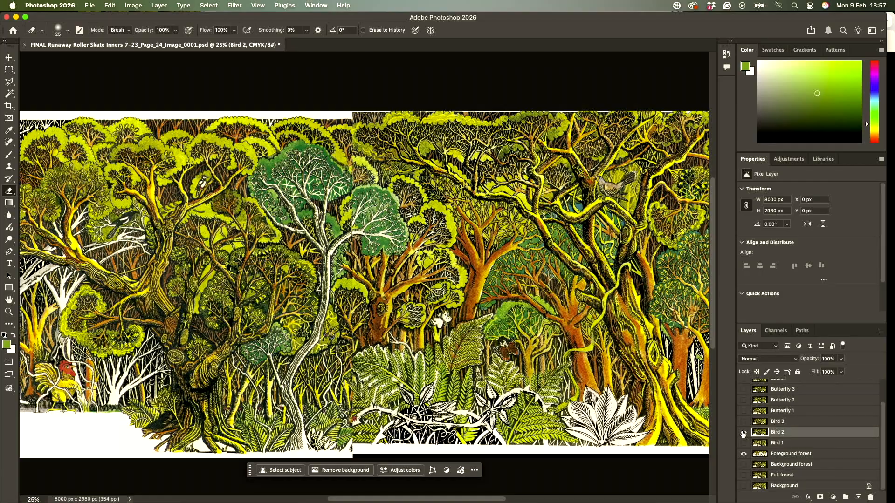
pyautogui.click(744, 433)
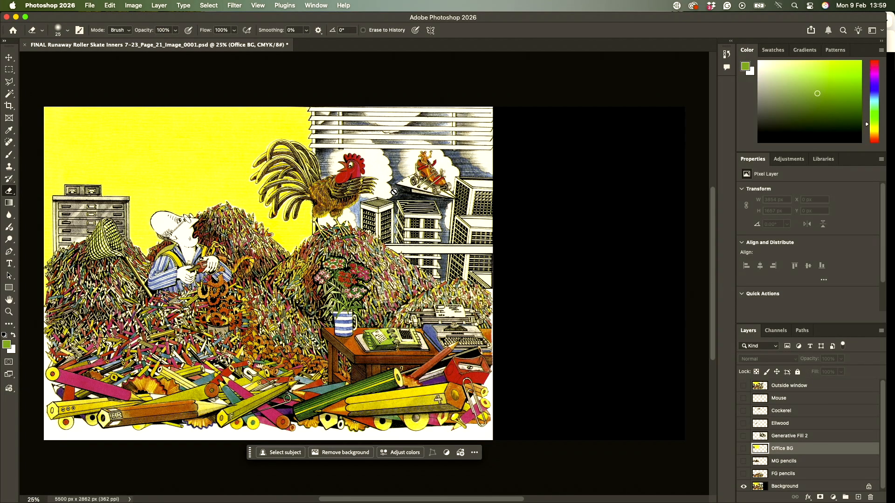
# Inspect the FG pencils and MG pencils cutouts without the Background, ending with only the Background layer shown.
pyautogui.click(744, 474)
pyautogui.click(744, 486)
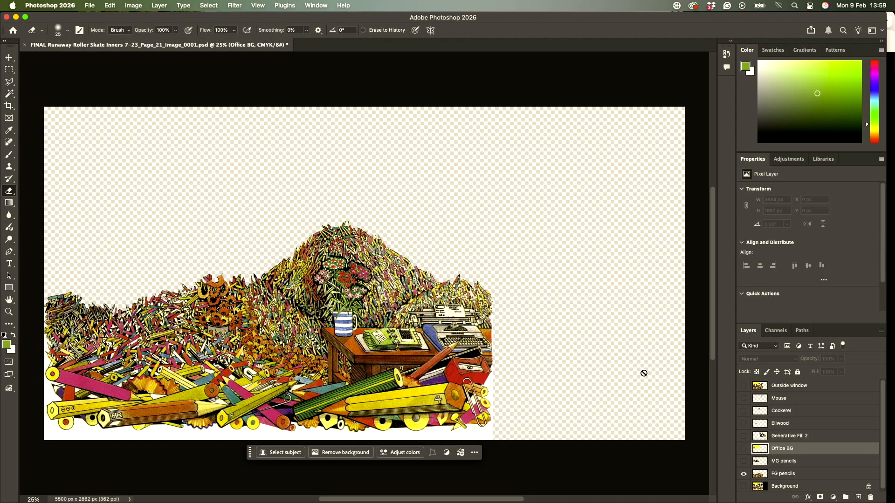
pyautogui.click(743, 461)
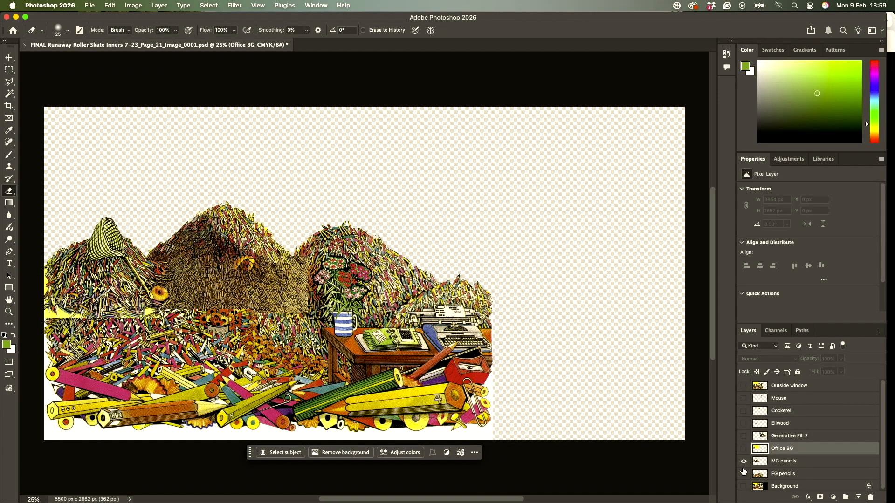
pyautogui.click(743, 473)
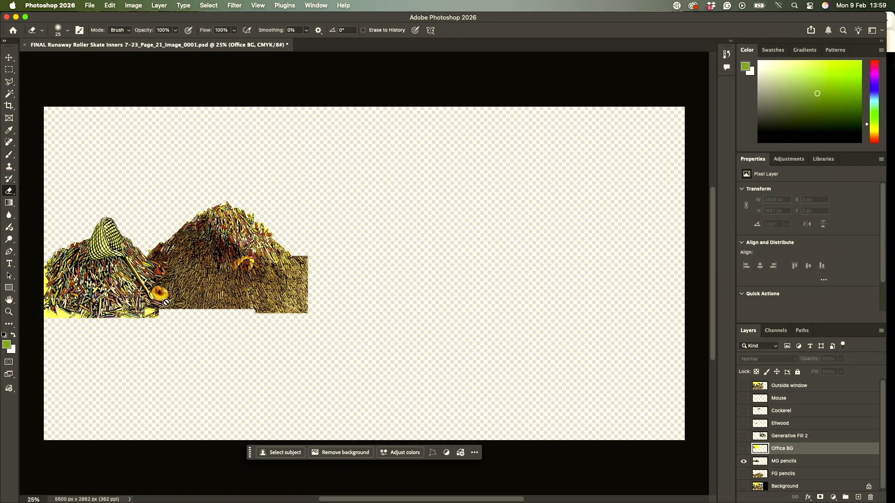
pyautogui.click(743, 486)
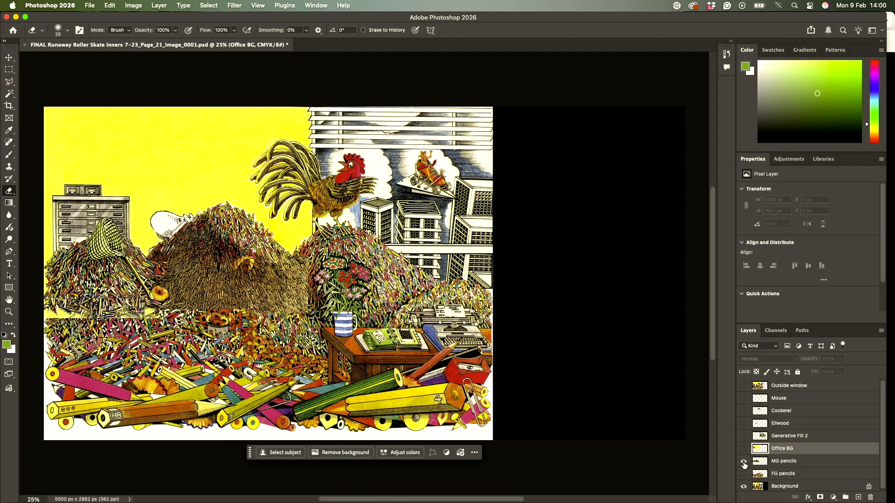
pyautogui.click(743, 461)
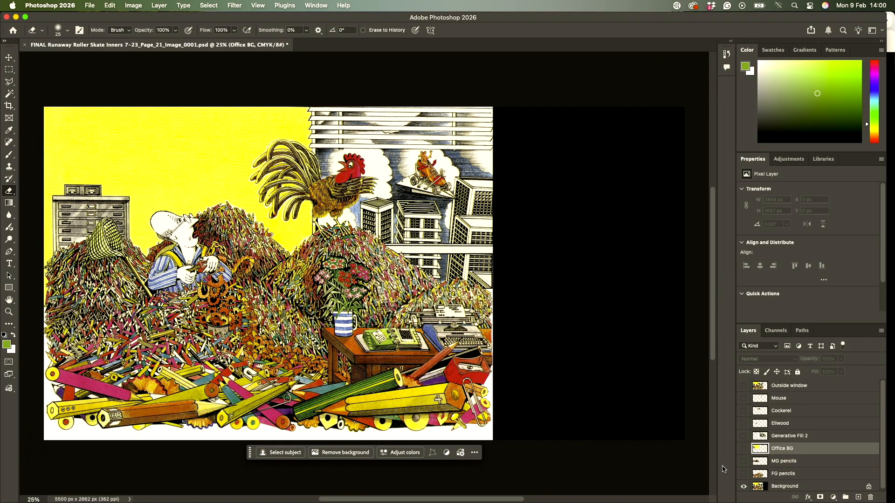
# Preview the MG pencils and Office BG layers over the Background, leaving only the Office BG layer shown.
pyautogui.click(743, 461)
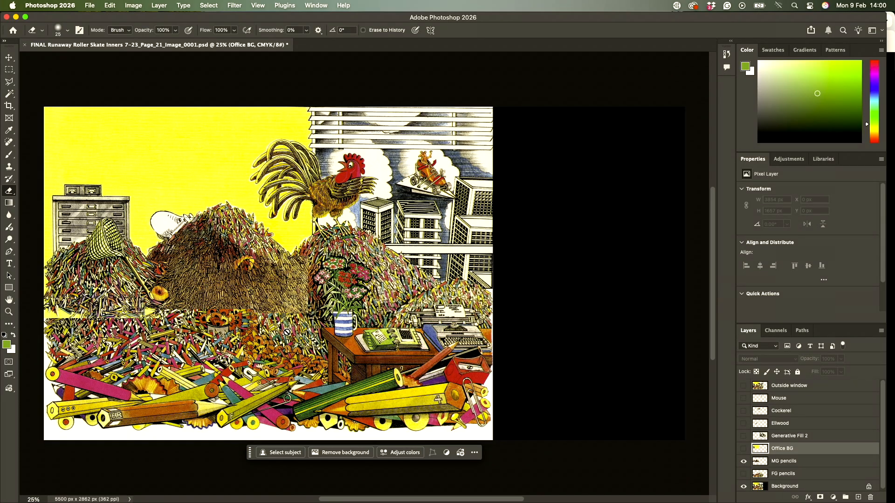
pyautogui.click(743, 448)
pyautogui.click(743, 461)
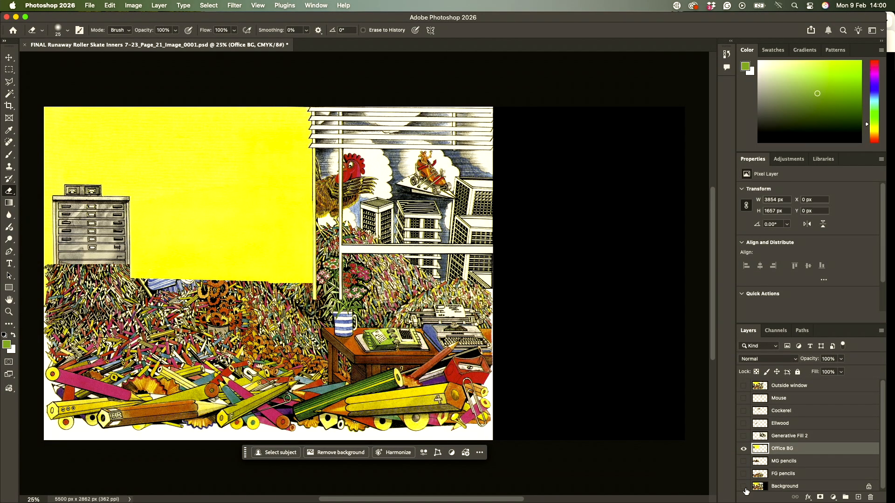
pyautogui.click(743, 486)
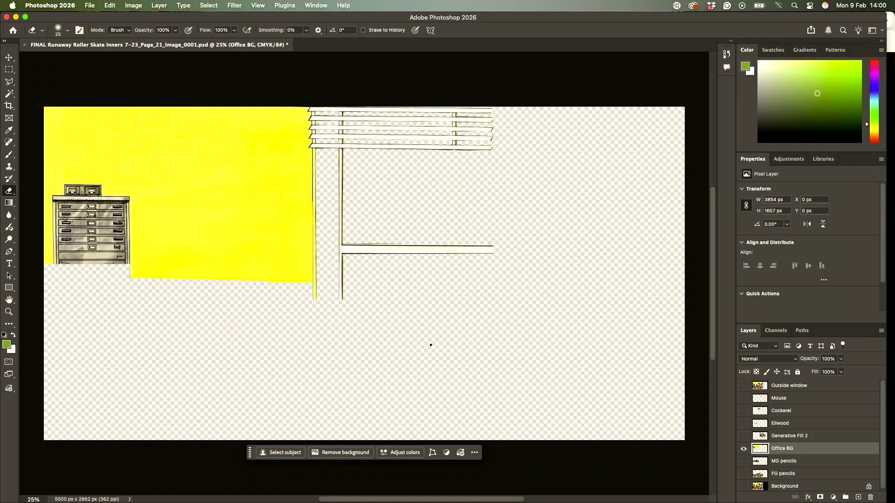
# Show the MG pencils and FG pencils layers, stacking MG pencils above Office BG and FG pencils above MG pencils.
pyautogui.click(743, 461)
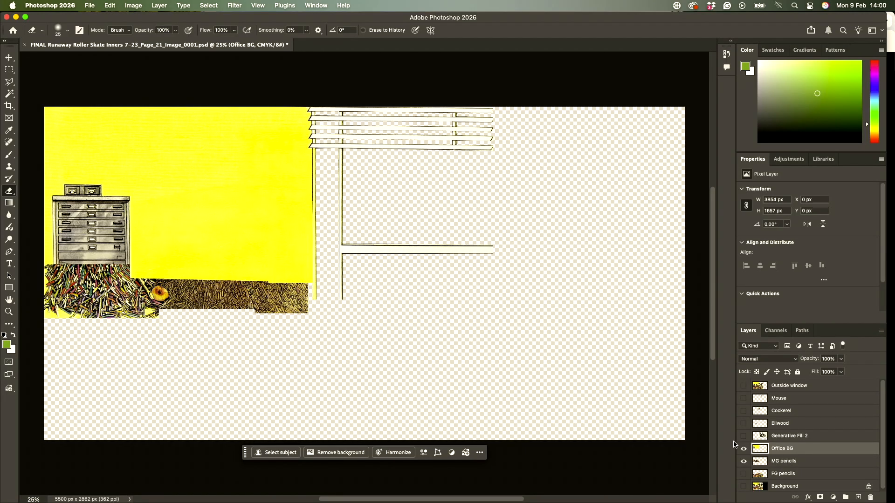
pyautogui.moveTo(777, 463); pyautogui.dragTo(778, 446)
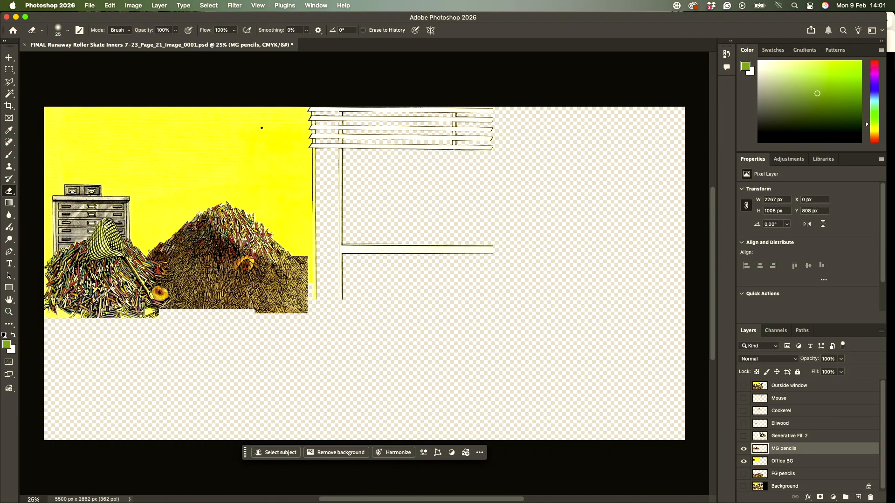
pyautogui.click(743, 473)
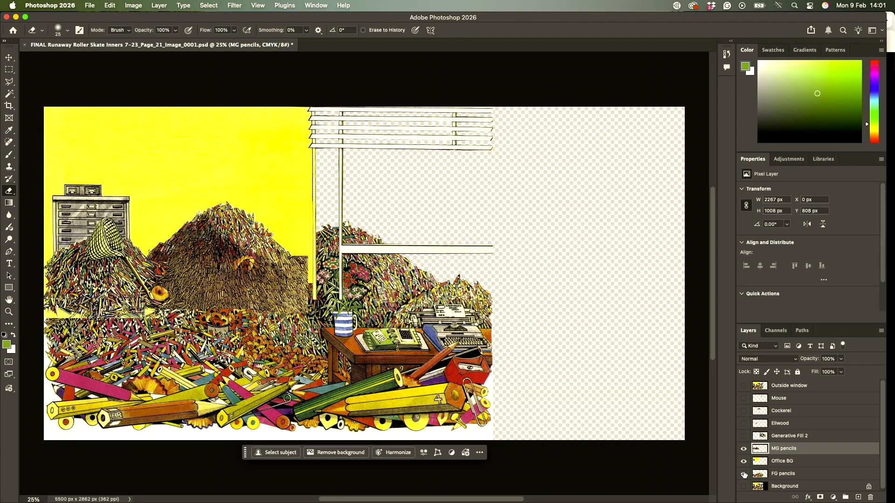
pyautogui.moveTo(777, 475); pyautogui.dragTo(780, 443)
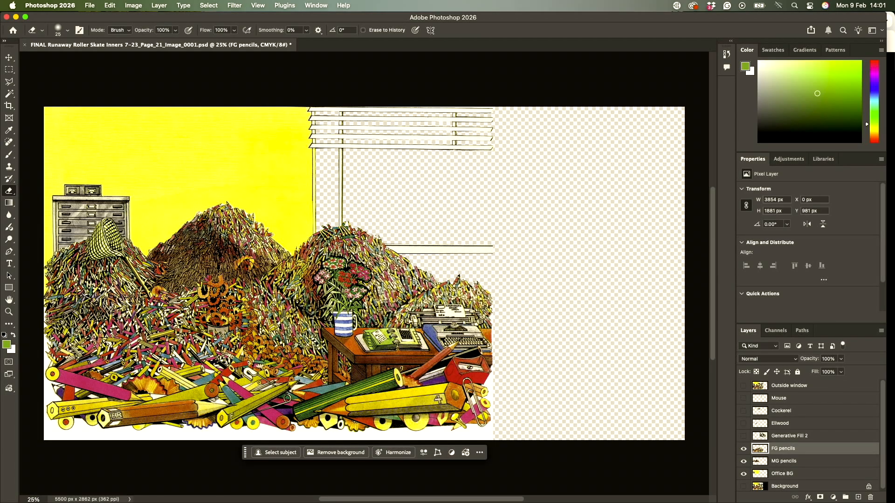
# Toggle the MG pencils and Office BG layers to compare the scene with the FG pencils layer alone.
pyautogui.click(743, 462)
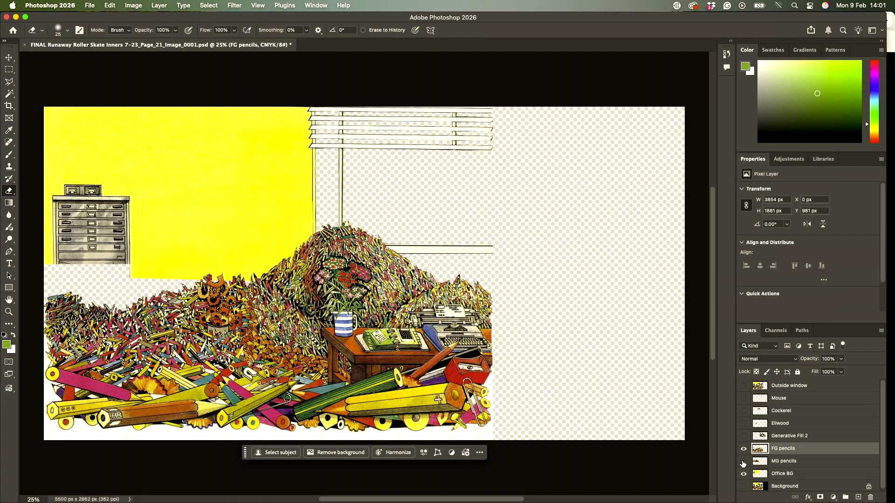
pyautogui.click(744, 461)
pyautogui.click(743, 461)
pyautogui.click(744, 474)
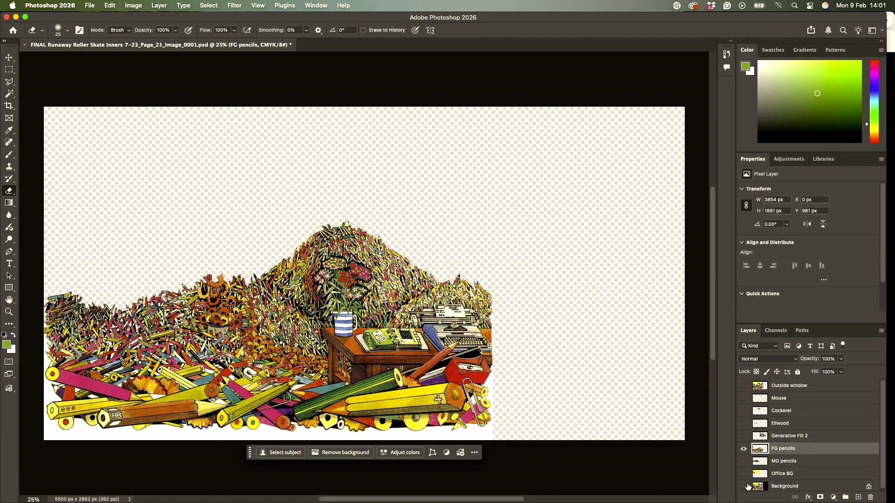
pyautogui.click(744, 474)
pyautogui.click(744, 474)
# Hide the FG pencils layer and view the Generative Fill 2 and Ellwood layers each on their own.
pyautogui.click(744, 449)
pyautogui.click(743, 436)
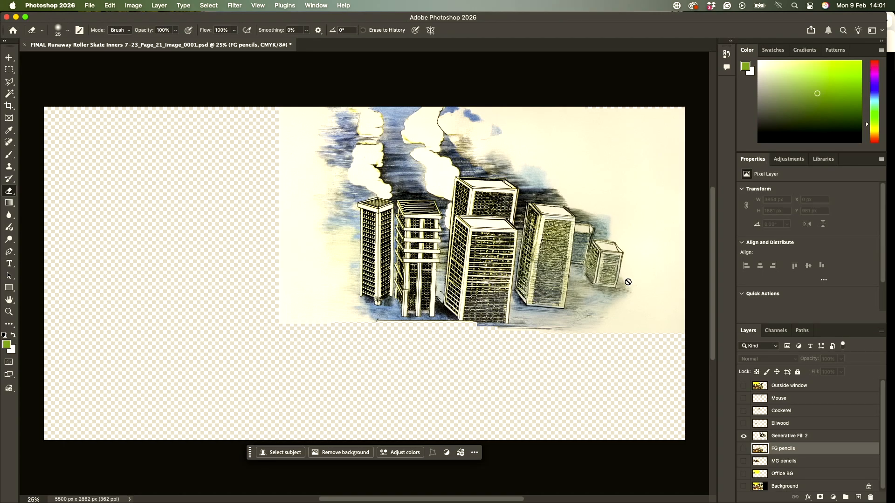
pyautogui.click(744, 435)
pyautogui.click(743, 424)
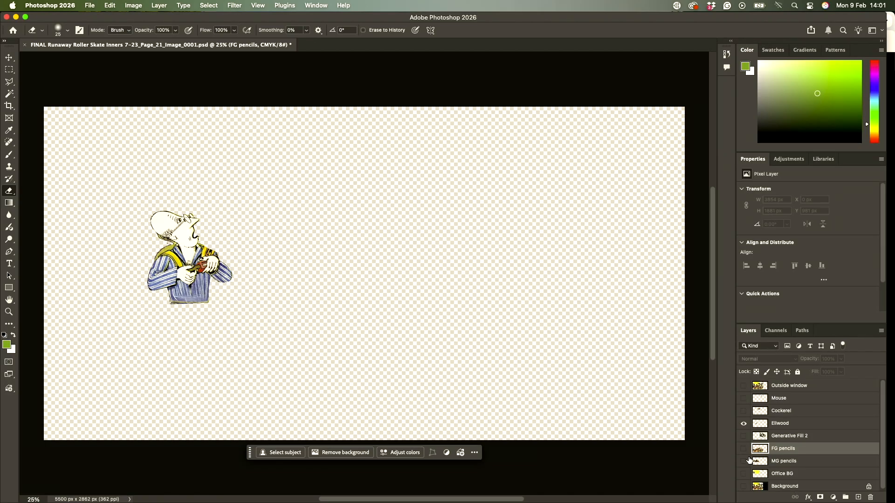
# Move the FG pencils layer above Ellwood and show both the FG pencils and MG pencils layers around the figure.
pyautogui.moveTo(787, 450)
pyautogui.mouseDown()
pyautogui.moveTo(778, 423)
pyautogui.moveTo(755, 424)
pyautogui.mouseUp()
pyautogui.click(743, 424)
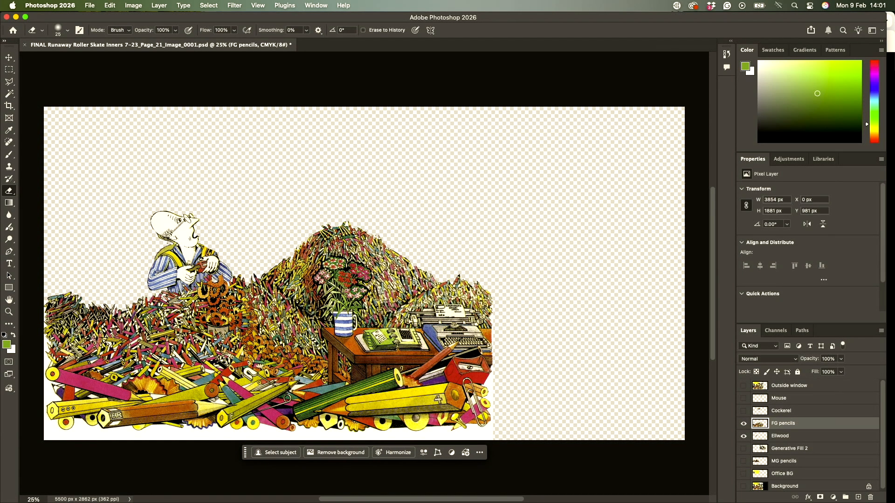
pyautogui.click(743, 450)
pyautogui.click(743, 449)
pyautogui.click(744, 461)
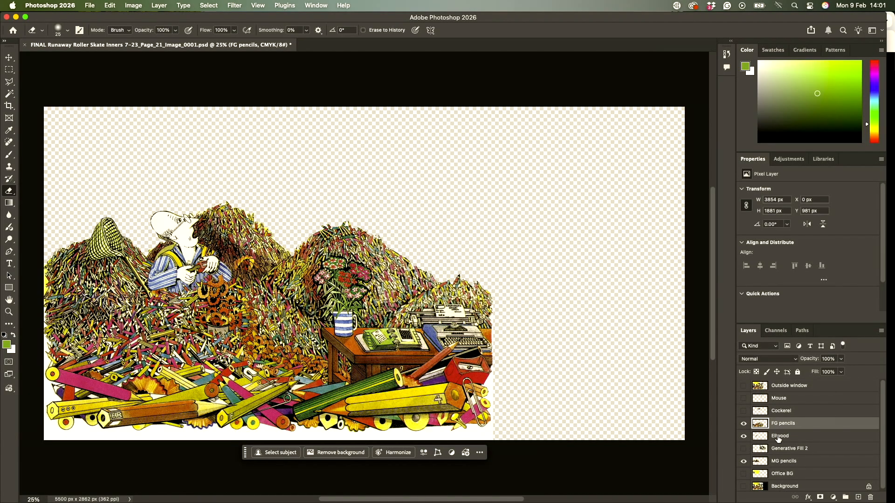
# Compare the pencil piles with and without Ellwood, ending with the Ellwood and MG pencils layers hidden.
pyautogui.click(744, 437)
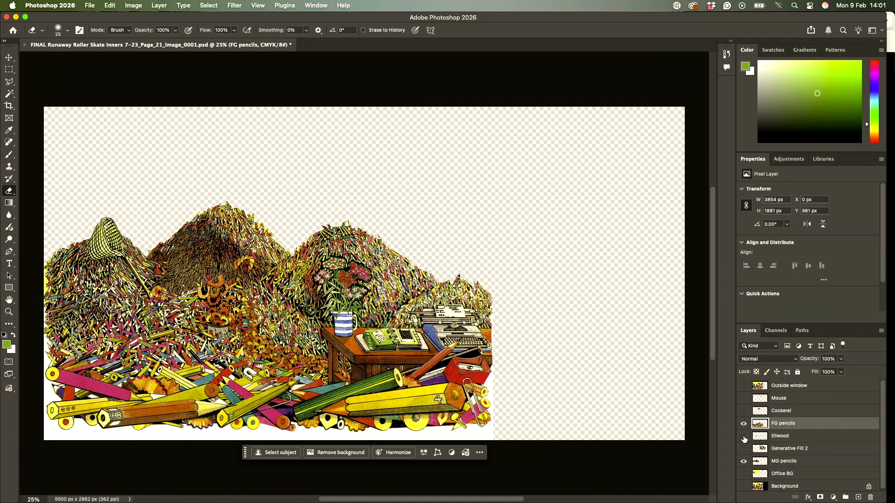
pyautogui.click(744, 437)
pyautogui.click(743, 437)
pyautogui.click(743, 437)
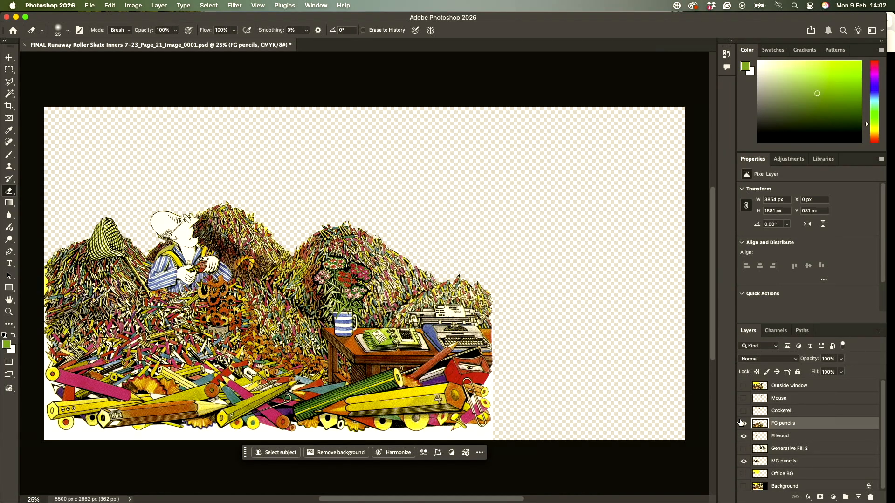
pyautogui.click(744, 437)
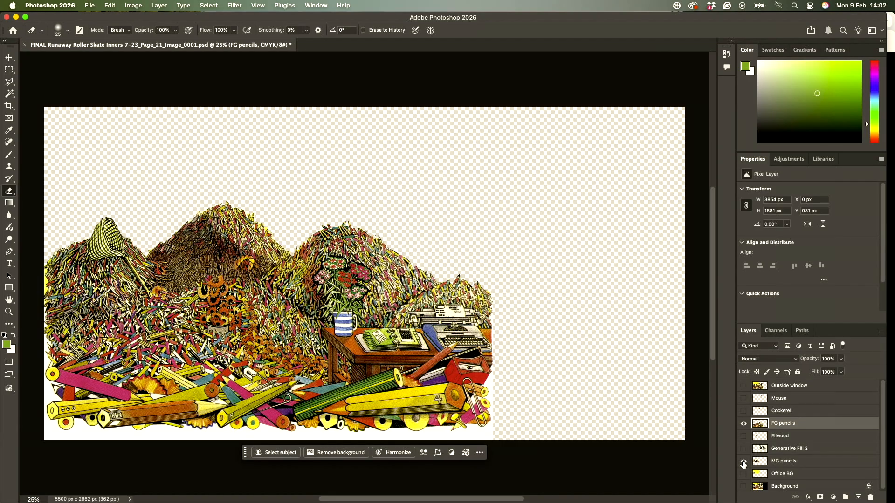
pyautogui.click(744, 462)
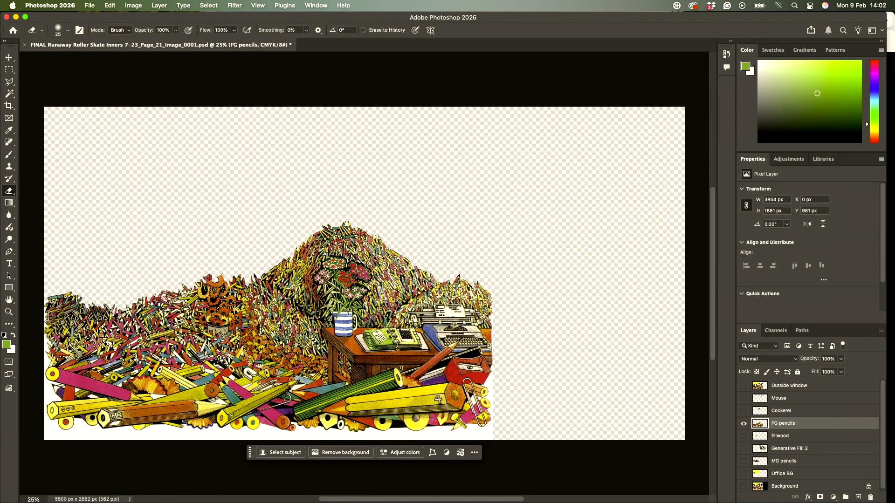
# View Generative Fill 2 with FG pencils, then the Cockerel, Mouse and Outside window layers each alone, ending with all layers hidden.
pyautogui.click(744, 449)
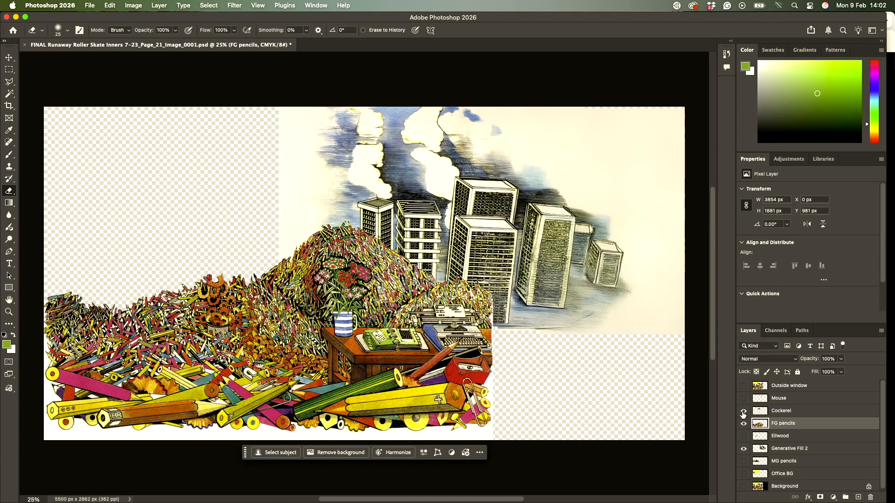
pyautogui.click(744, 411)
pyautogui.click(743, 423)
pyautogui.click(743, 448)
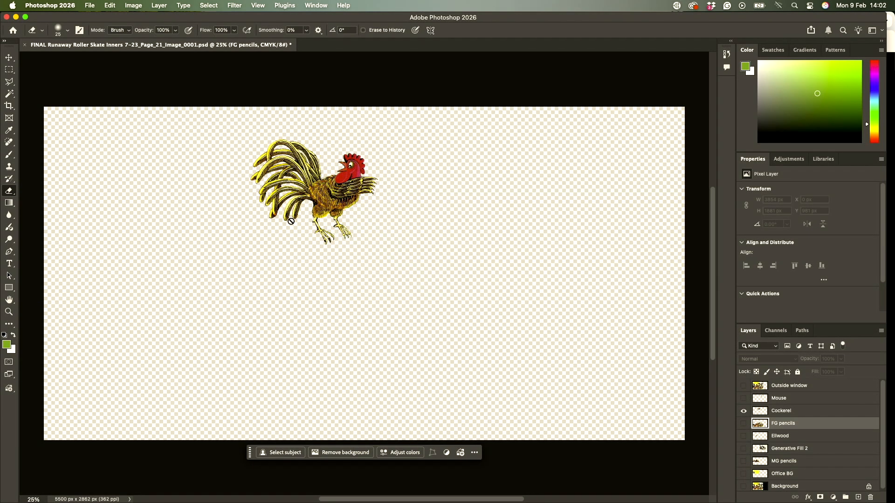
pyautogui.click(743, 398)
pyautogui.click(742, 410)
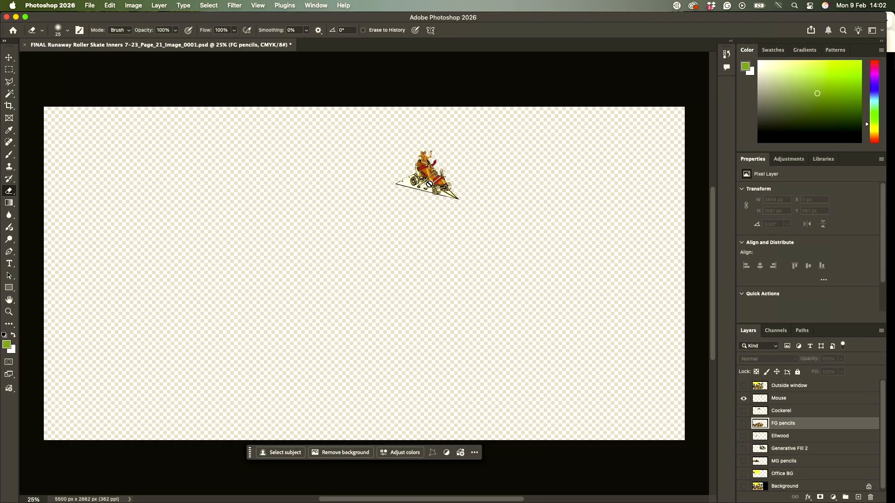
pyautogui.click(743, 399)
pyautogui.click(744, 386)
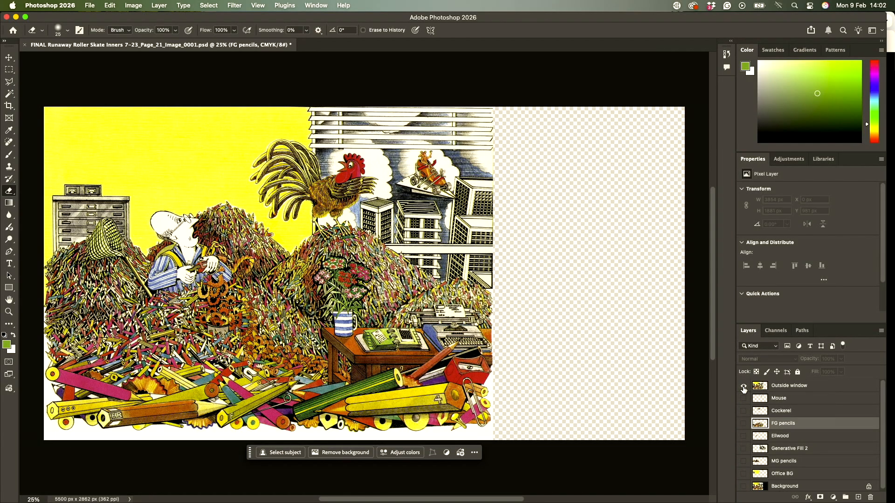
pyautogui.click(743, 387)
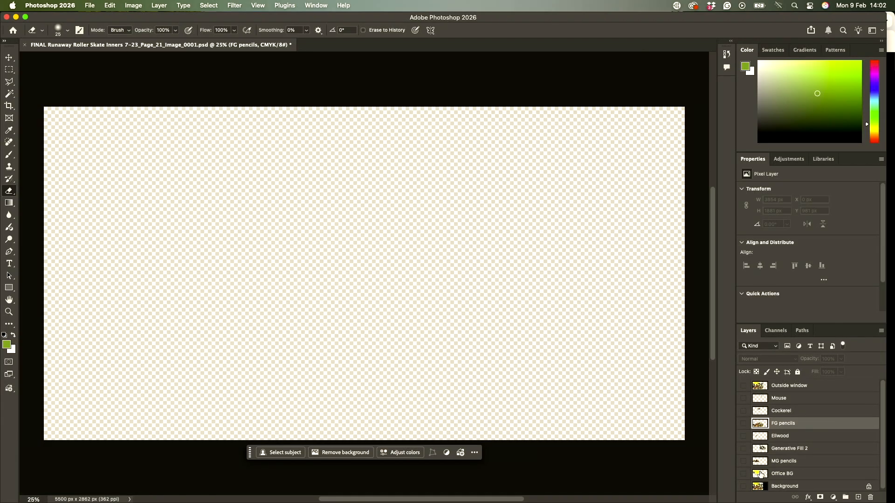
# Move the Office BG layer above Generative Fill 2 and show both, comparing the office window with and without the city behind it.
pyautogui.click(743, 474)
pyautogui.click(744, 474)
pyautogui.scroll(-1, 755, 471)
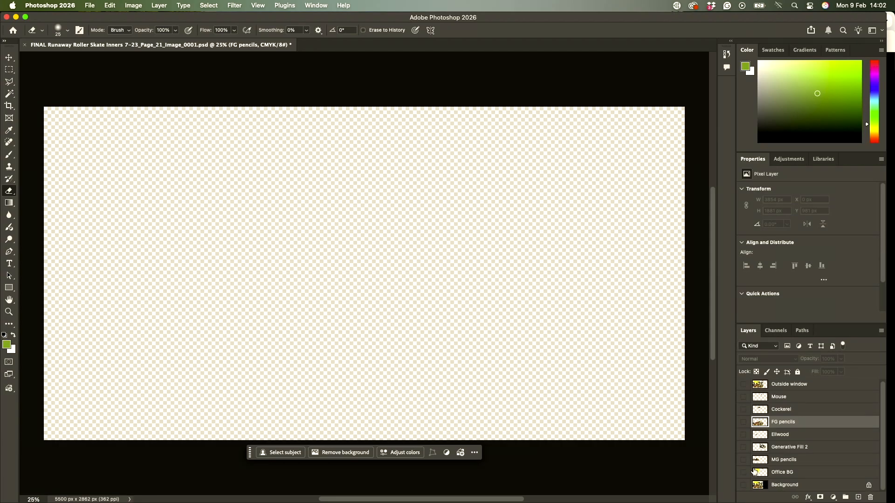
pyautogui.click(743, 447)
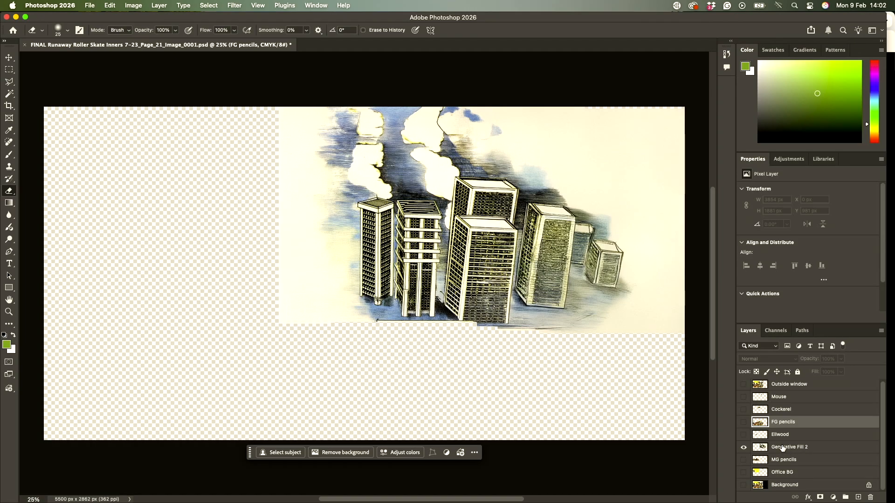
pyautogui.moveTo(782, 473)
pyautogui.mouseDown()
pyautogui.moveTo(775, 444)
pyautogui.moveTo(772, 456)
pyautogui.mouseUp()
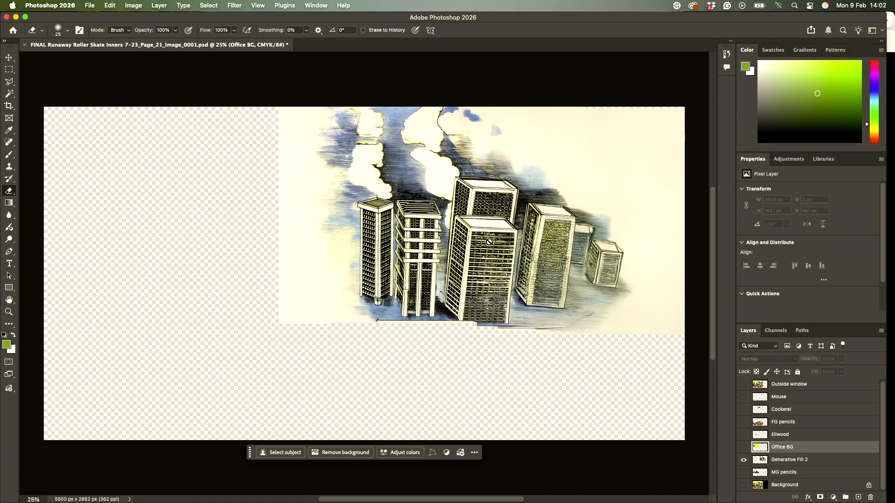
pyautogui.click(744, 447)
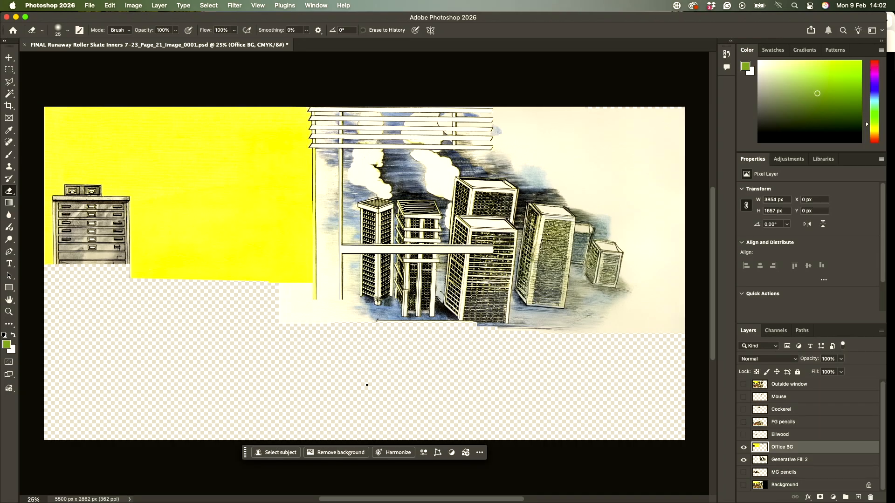
pyautogui.click(743, 460)
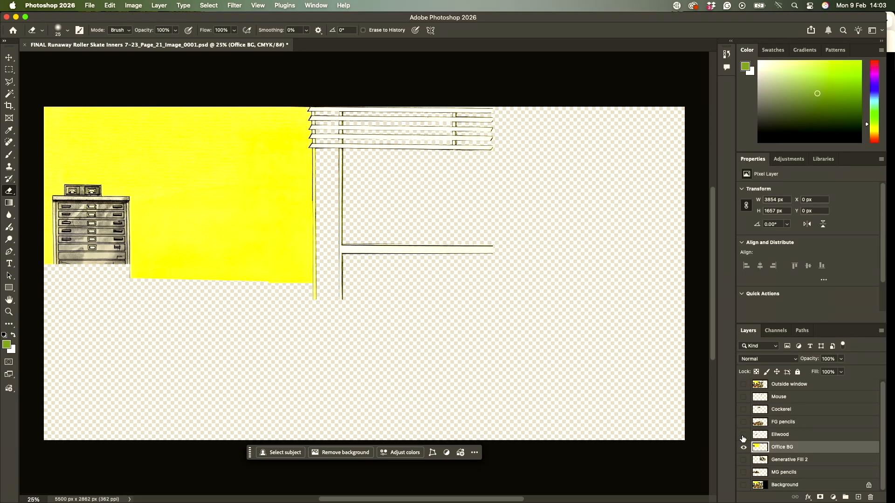
pyautogui.click(743, 460)
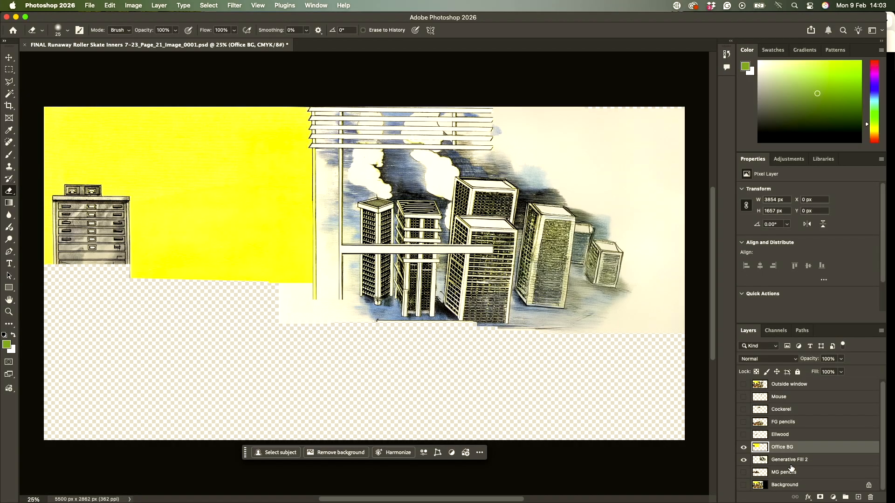
# View the original Background illustration alone, overlay the Ellwood layer on it, and view the Ellwood cut-out by itself.
pyautogui.click(744, 485)
pyautogui.click(744, 460)
pyautogui.click(744, 447)
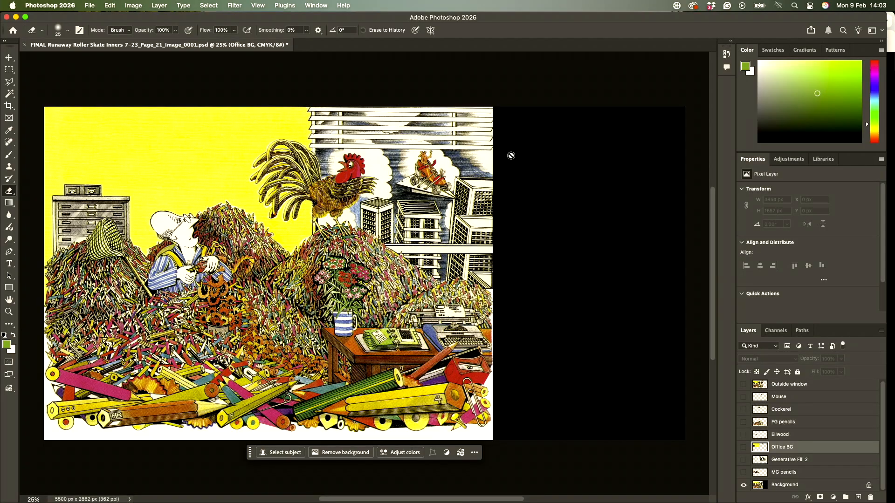
pyautogui.click(743, 434)
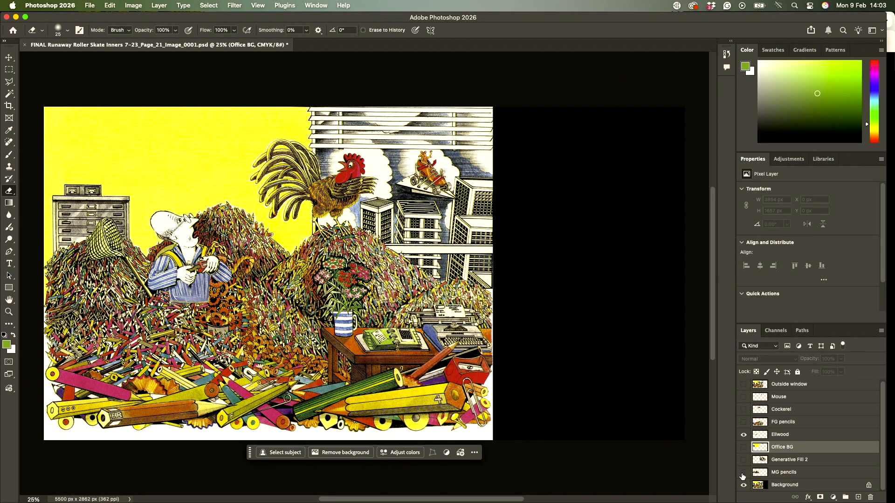
pyautogui.click(744, 485)
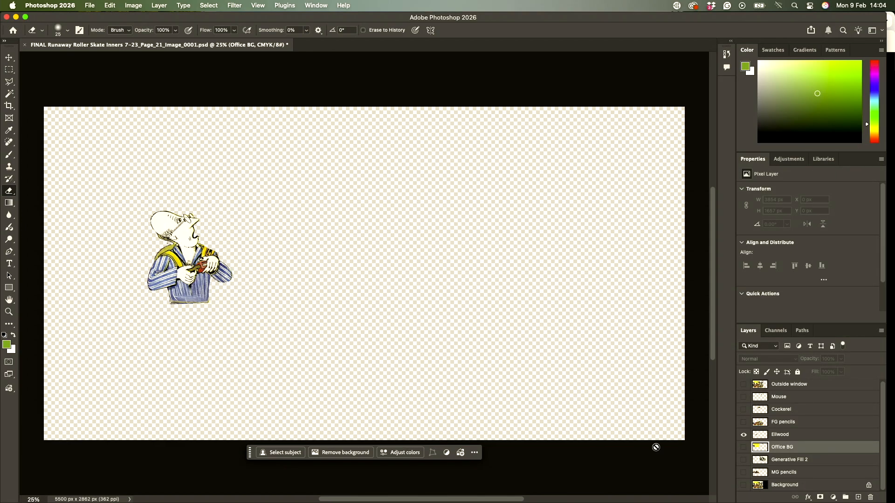
pyautogui.keyDown('alt'); pyautogui.click(744, 485); pyautogui.keyUp('alt')
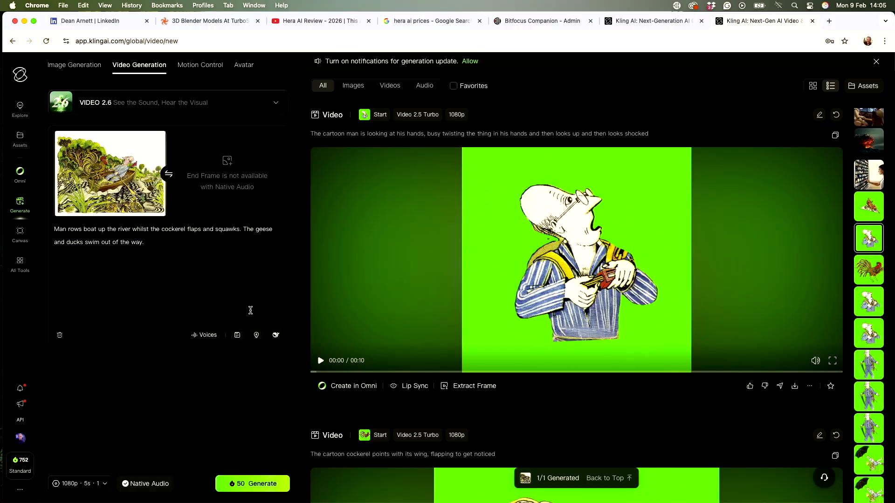
# In Kling AI in Chrome, play and pause through the green-screen clip of the cartoon man twisting the thing in his hands.
pyautogui.click(602, 319)
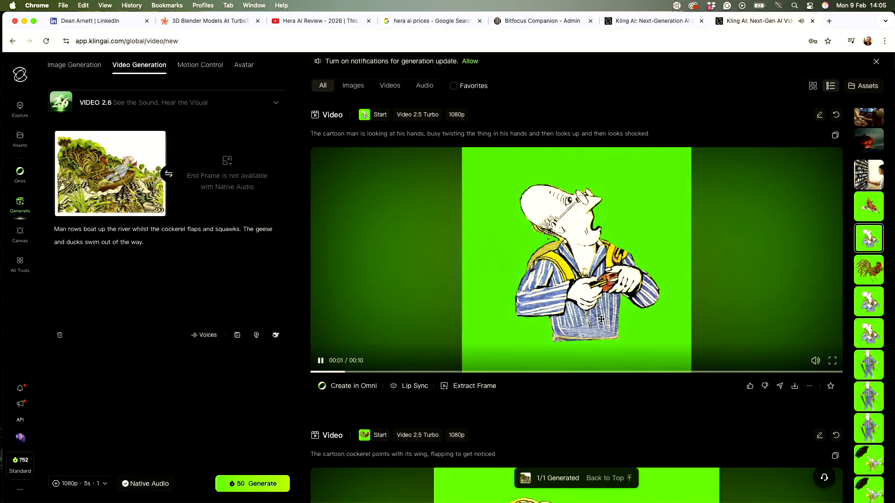
pyautogui.click(559, 349)
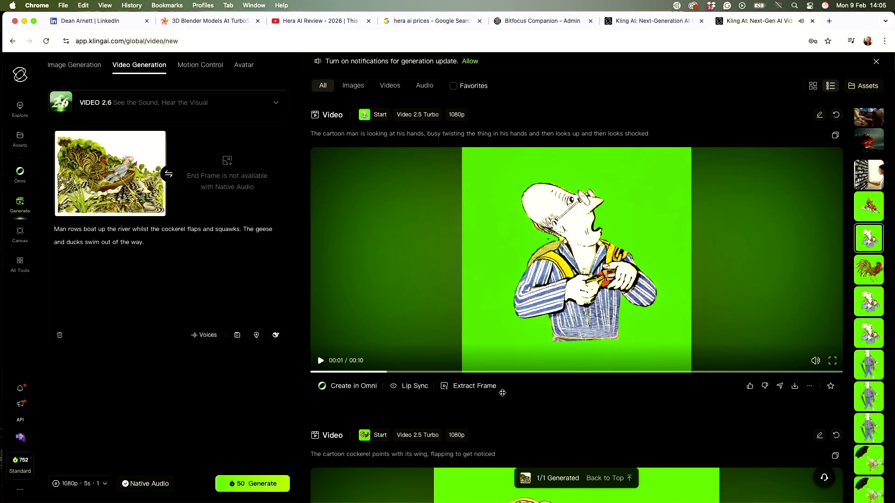
pyautogui.click(477, 365)
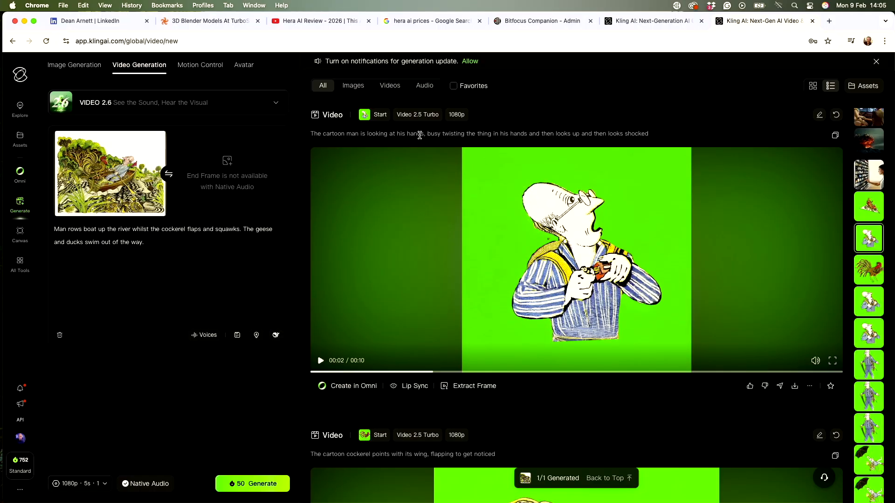
pyautogui.click(322, 361)
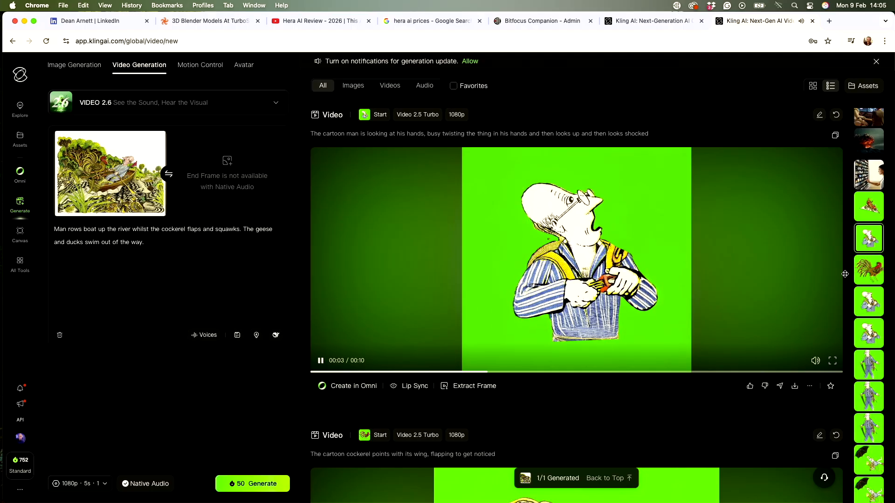
# Open and play the green-screen clip of the cockerel flapping its wing, and open the clip of the mouse.
pyautogui.click(868, 269)
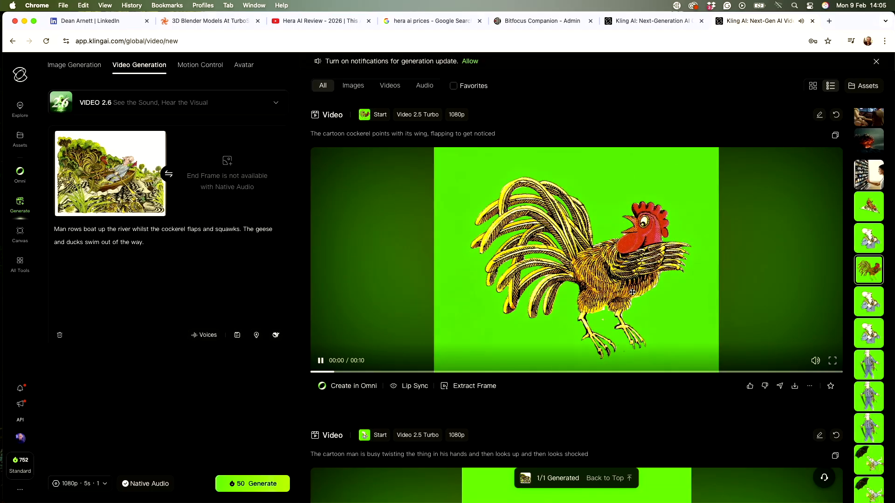
pyautogui.click(620, 367)
pyautogui.click(485, 180)
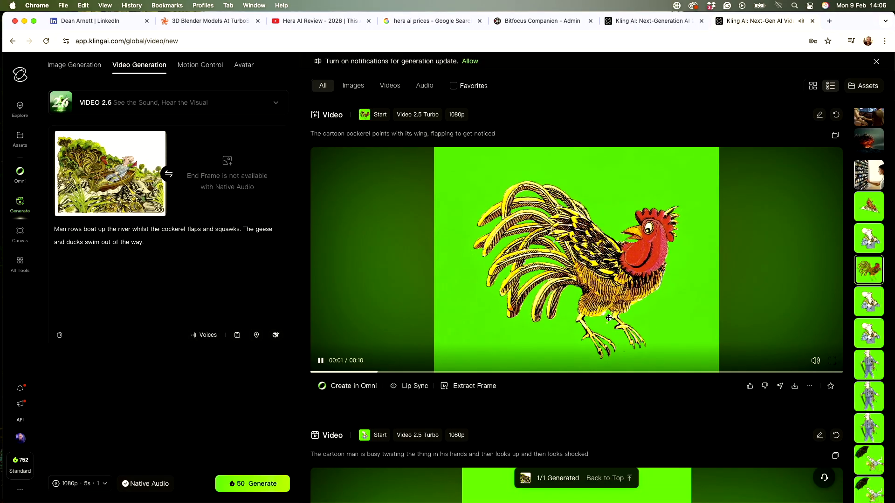
pyautogui.click(865, 211)
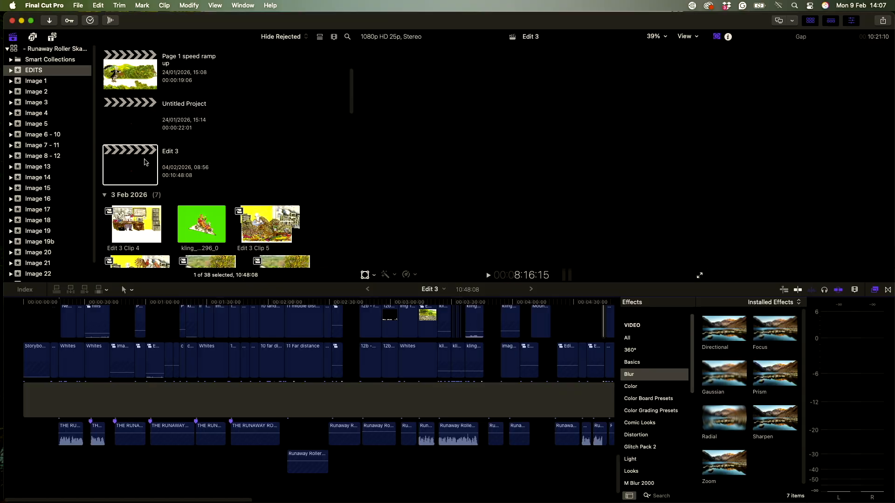
# In Final Cut Pro, examine the stacked clip layers of the Edit 3 timeline, with the playhead on the hills shot.
pyautogui.scroll(3, 315, 436)
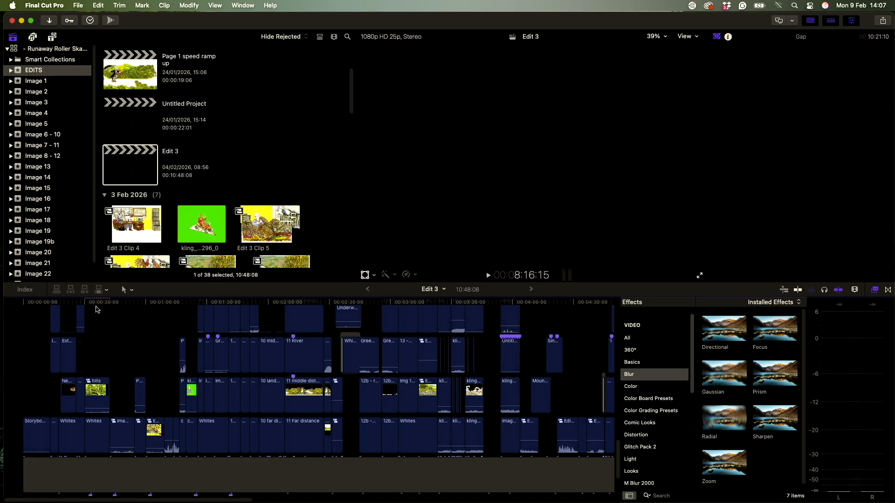
pyautogui.click(99, 304)
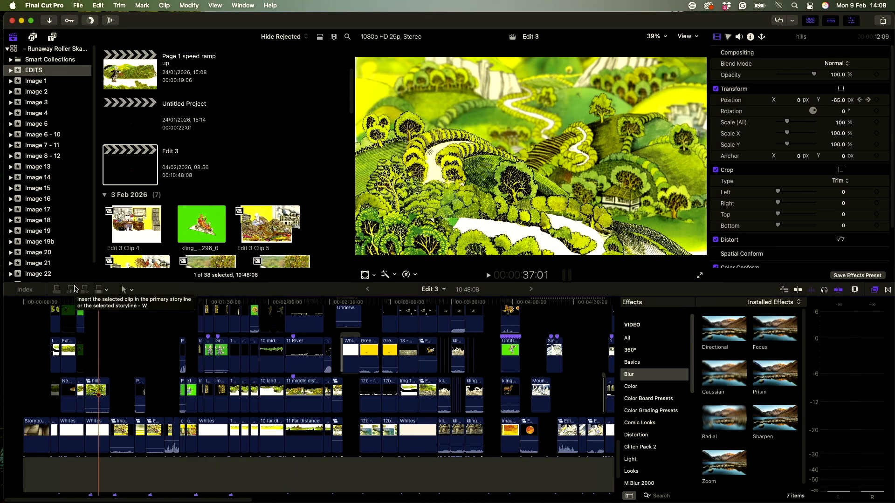
pyautogui.scroll(5, 240, 375)
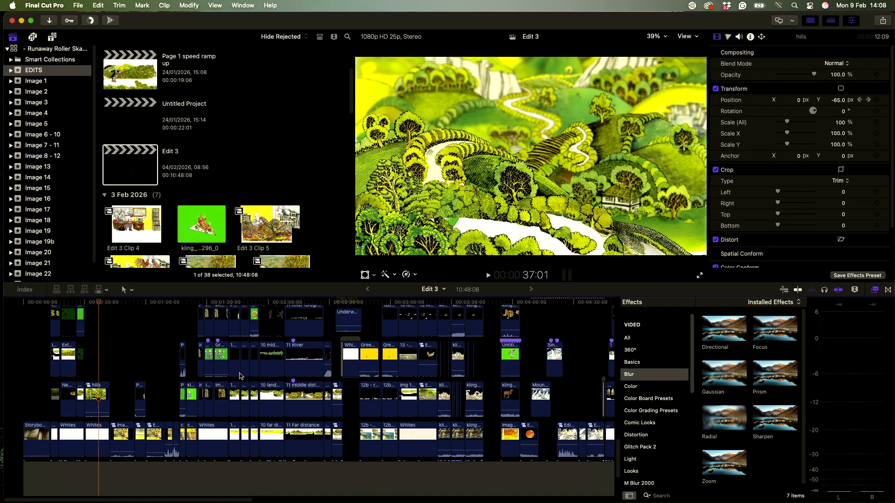
pyautogui.scroll(2, 240, 374)
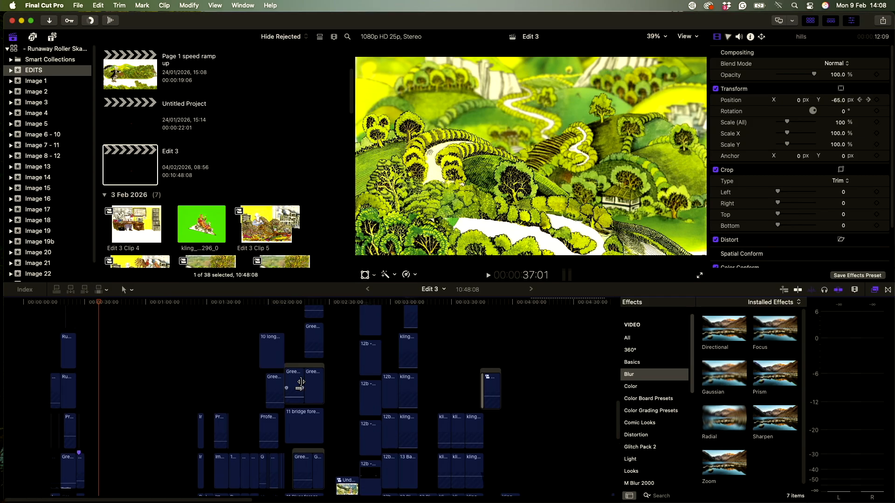
pyautogui.scroll(-8, 300, 352)
# Scrub the Edit 3 timeline to the underwater scene at about 2:55, play into the rowing boat scene, and jump back to an earlier edit point.
pyautogui.moveTo(204, 304); pyautogui.dragTo(383, 334)
pyautogui.click(539, 131)
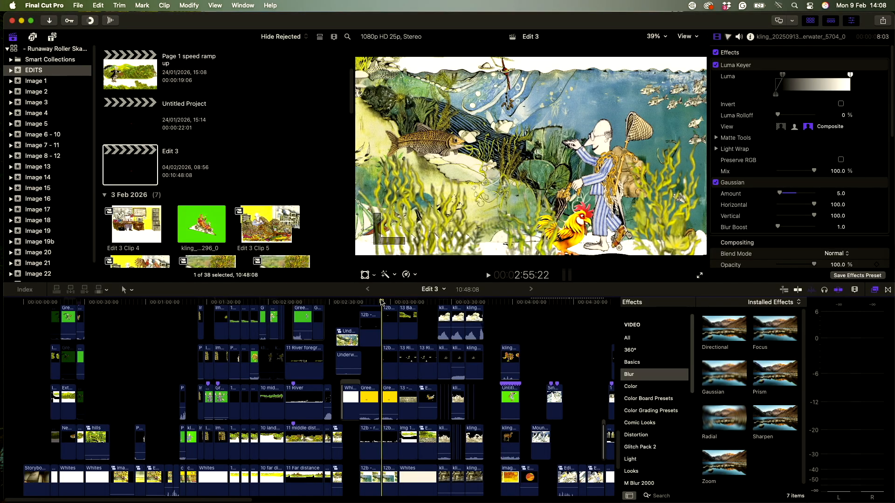
pyautogui.press('space')
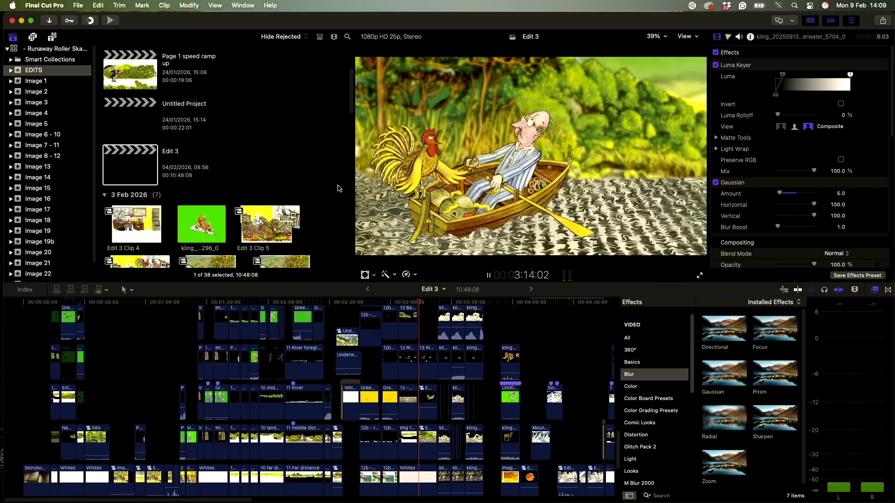
pyautogui.press('Up')
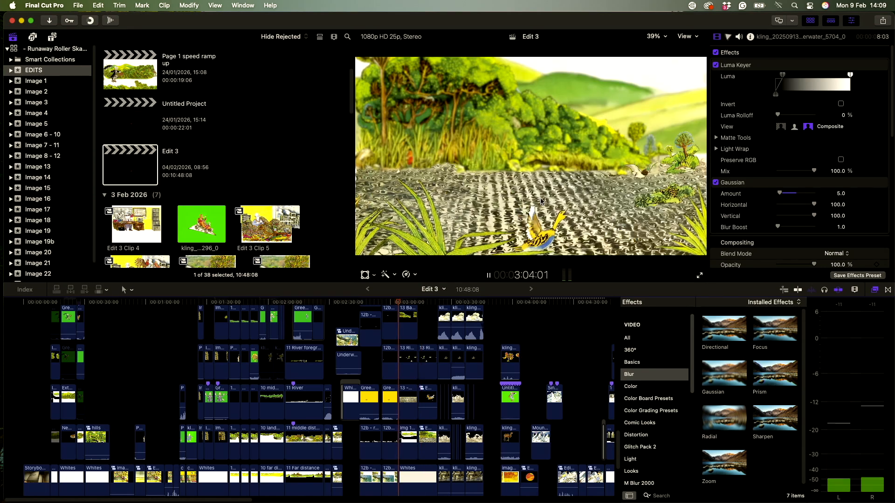